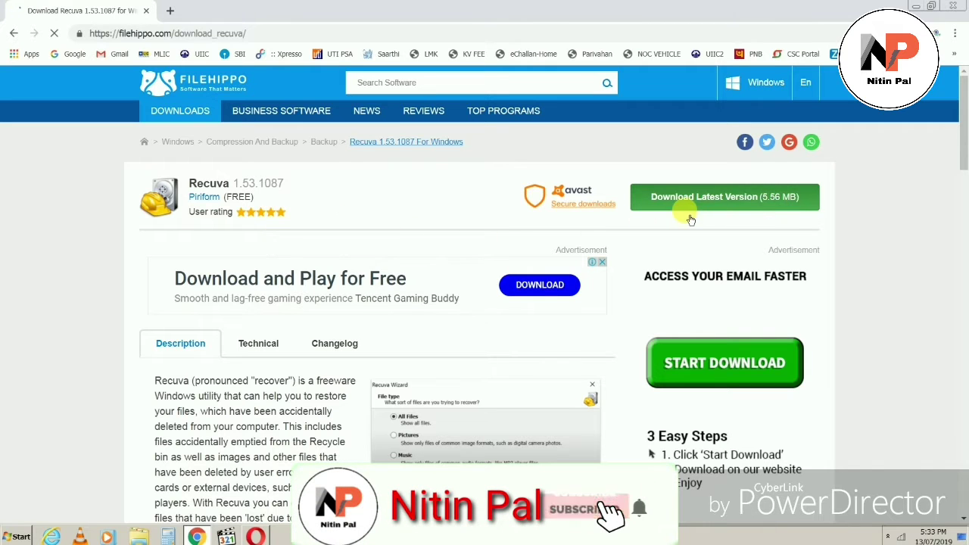
- Download the latest version of Recuva, dismissing the Opera offer, and save rcsetup153.exe to the desktop
click(714, 206)
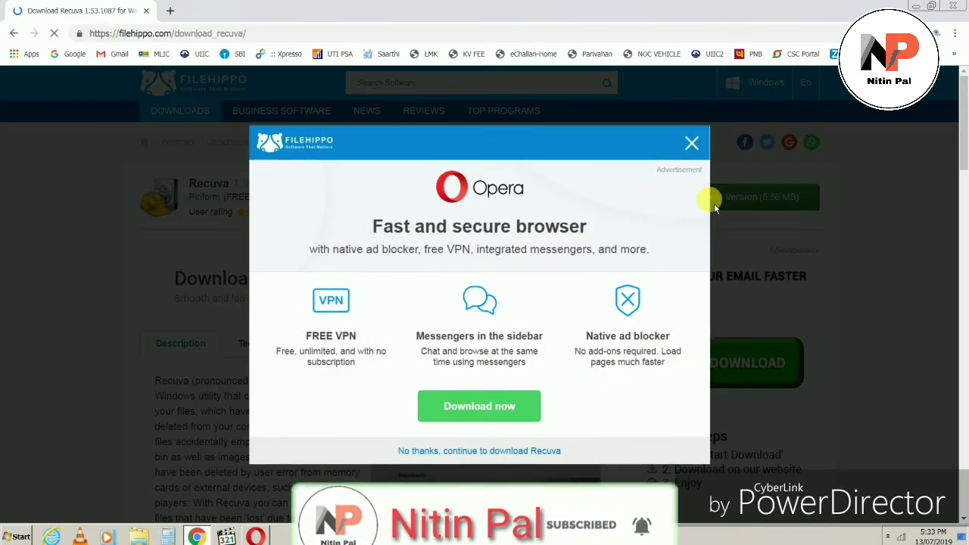
click(691, 144)
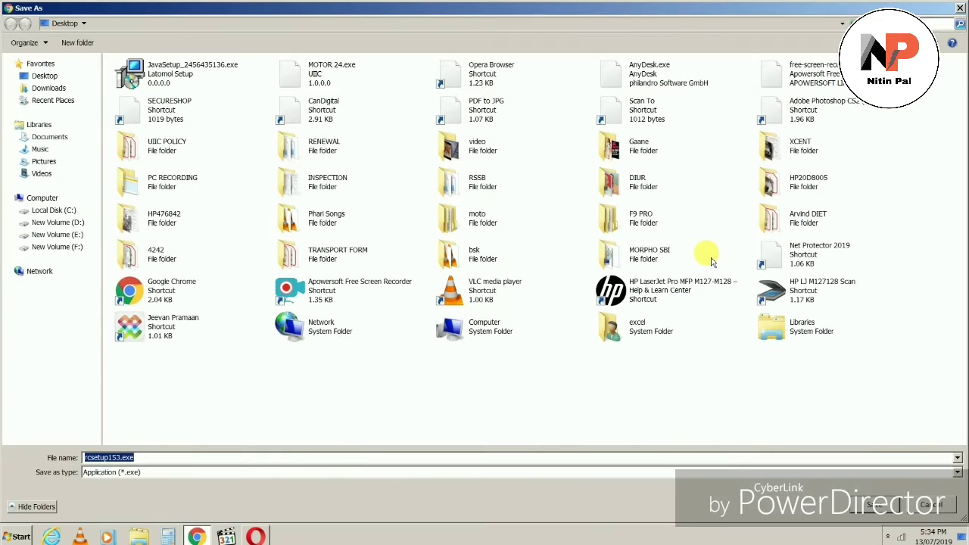
click(876, 504)
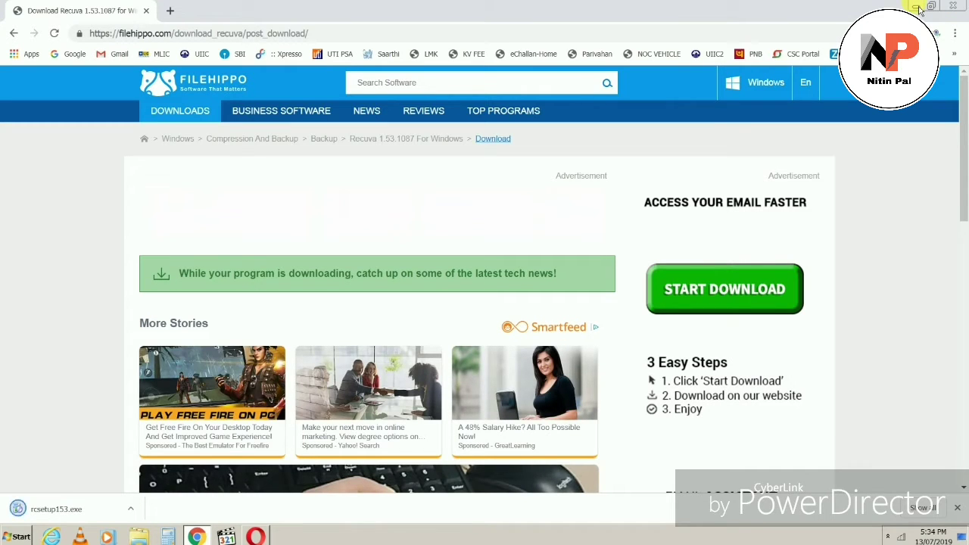
- Run the downloaded rcsetup153.exe, install Recuva v1.53 with the default options, and close the setup and the release notes browser window
click(63, 510)
click(917, 7)
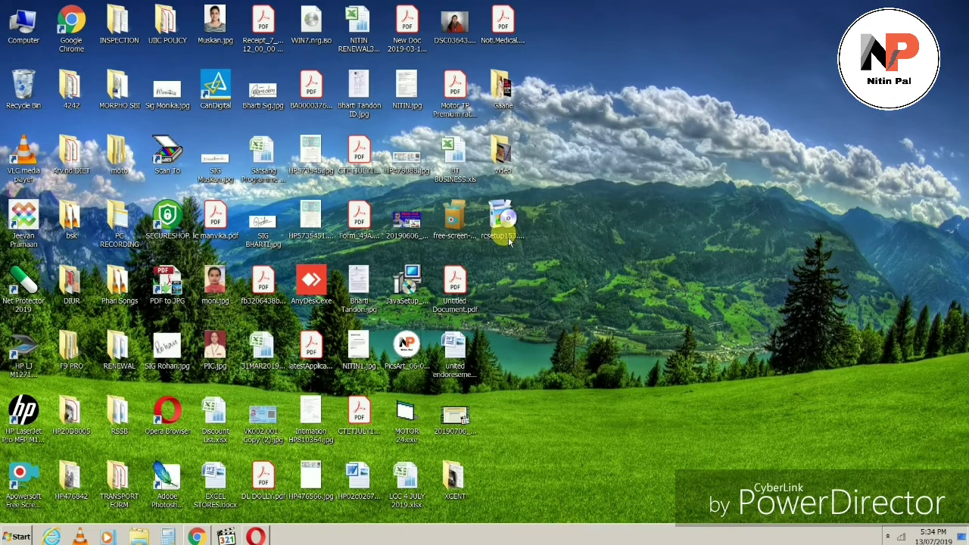
click(523, 277)
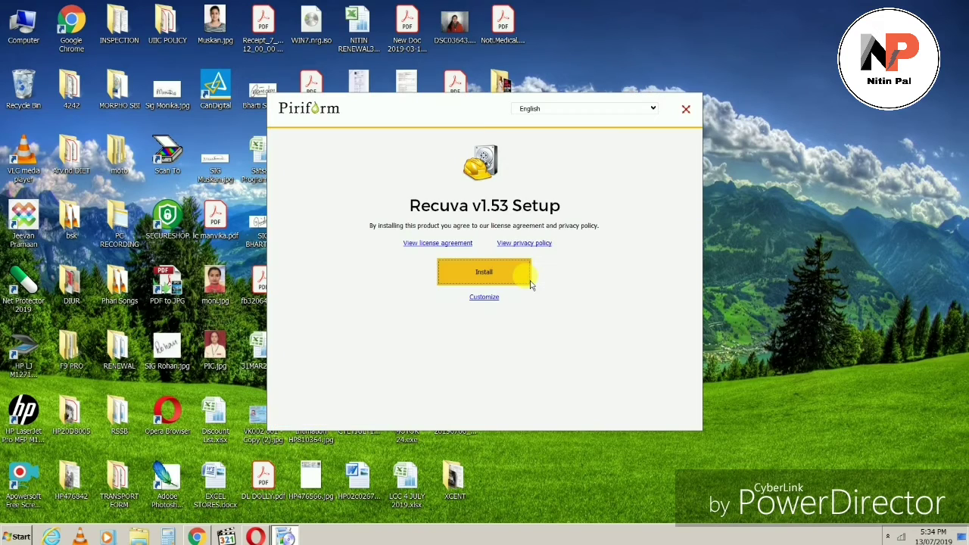
click(474, 280)
click(485, 280)
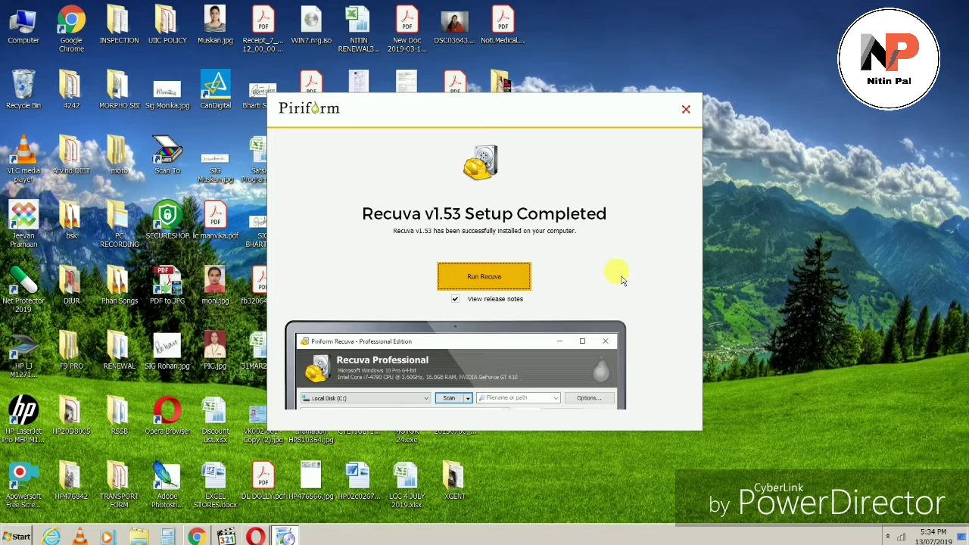
click(687, 107)
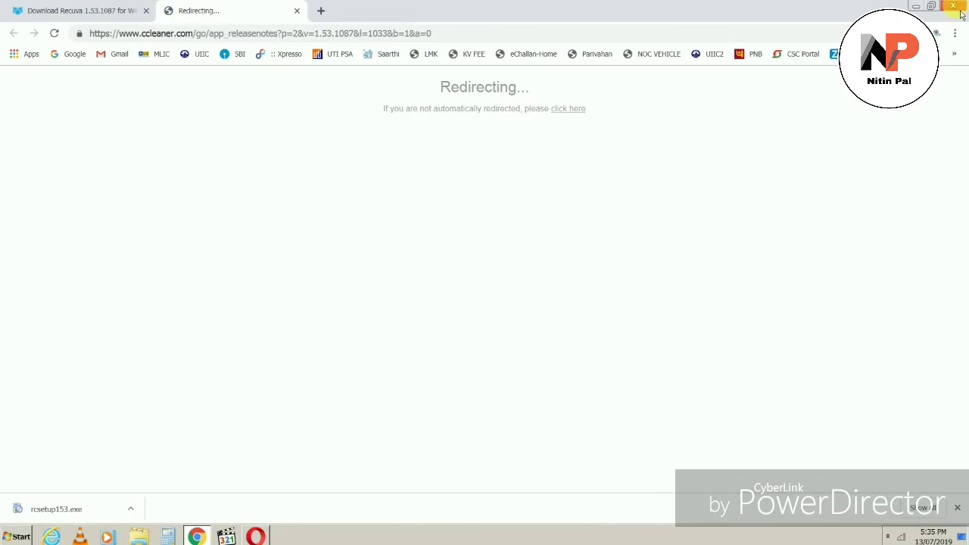
click(953, 5)
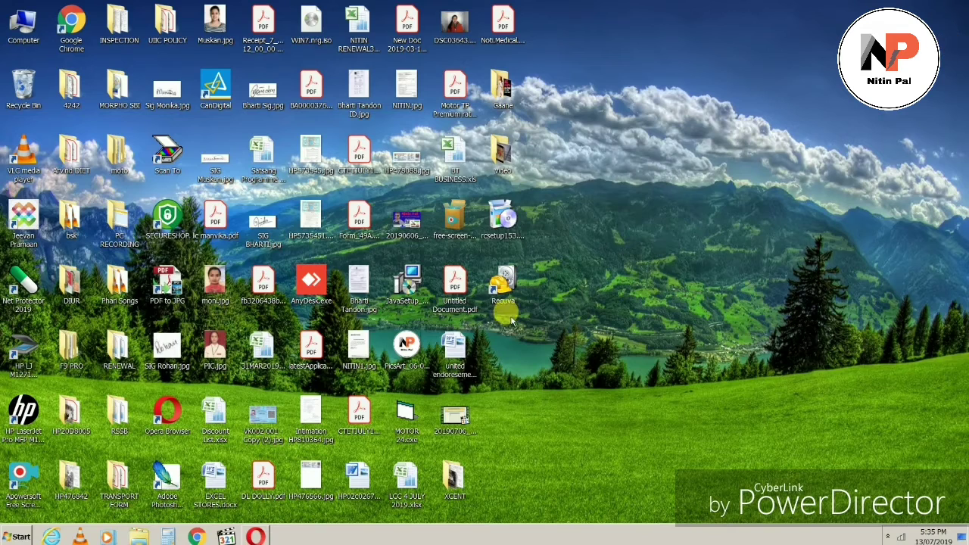
- Close the antivirus scan window and open the Gaane folder on Removable Disk (G:) to view its songs
click(587, 284)
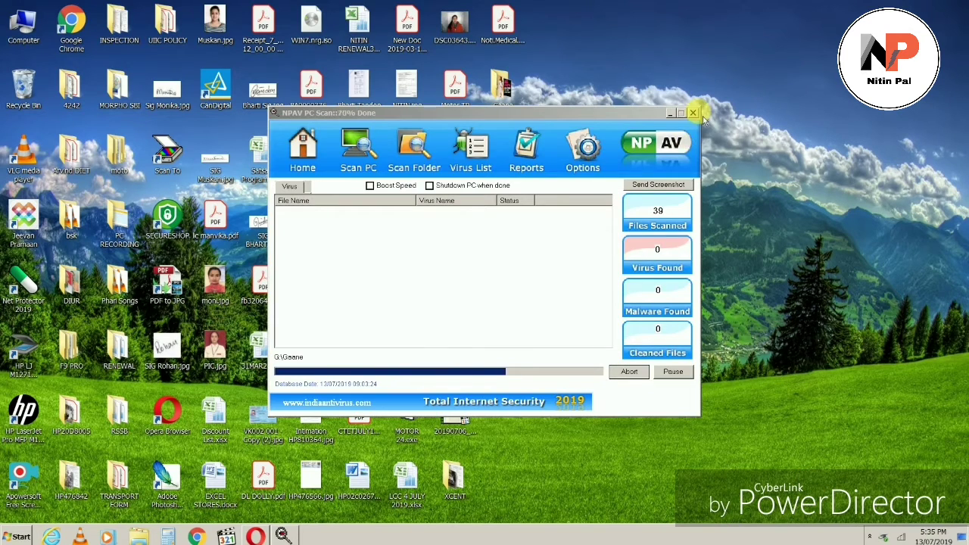
click(693, 112)
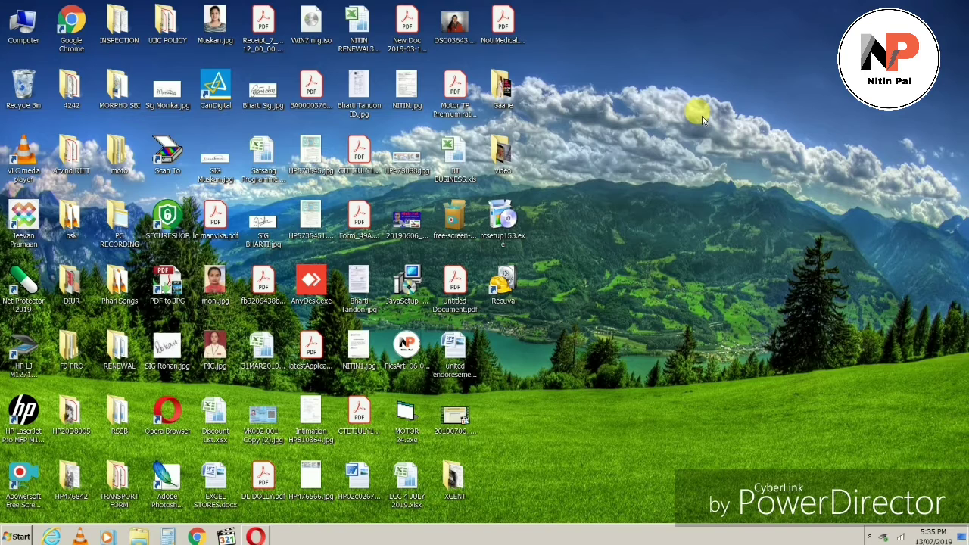
double_click(24, 23)
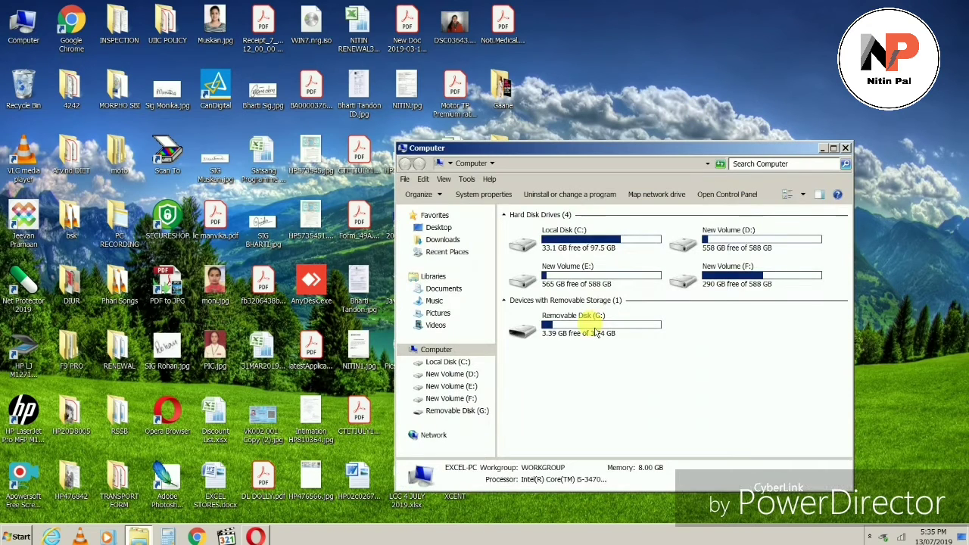
double_click(598, 327)
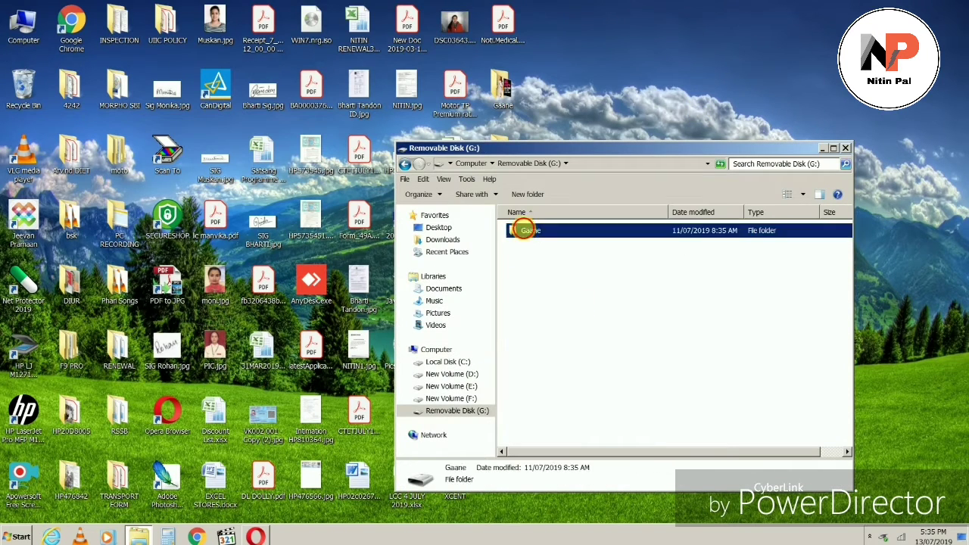
double_click(529, 233)
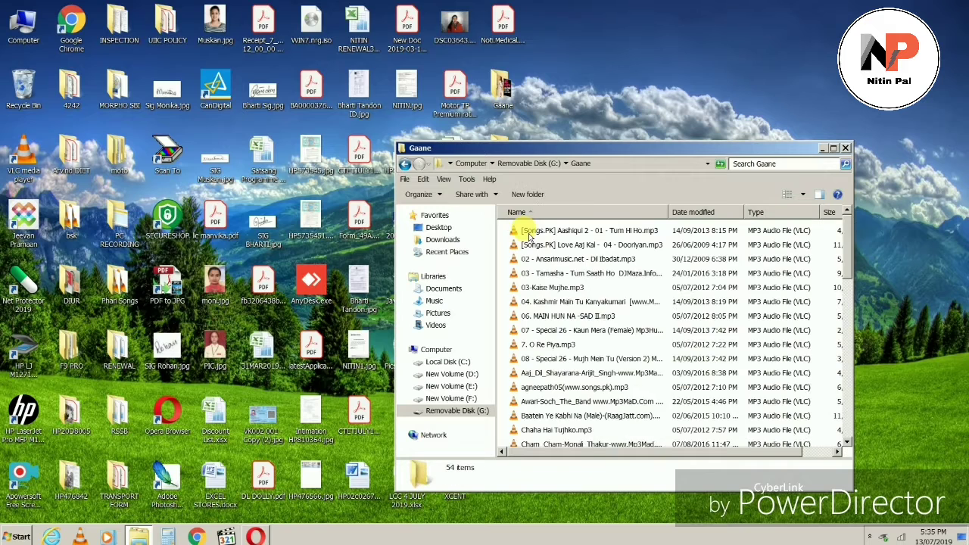
- Permanently delete the Gaane folder from Removable Disk (G:) and close the file window
click(406, 164)
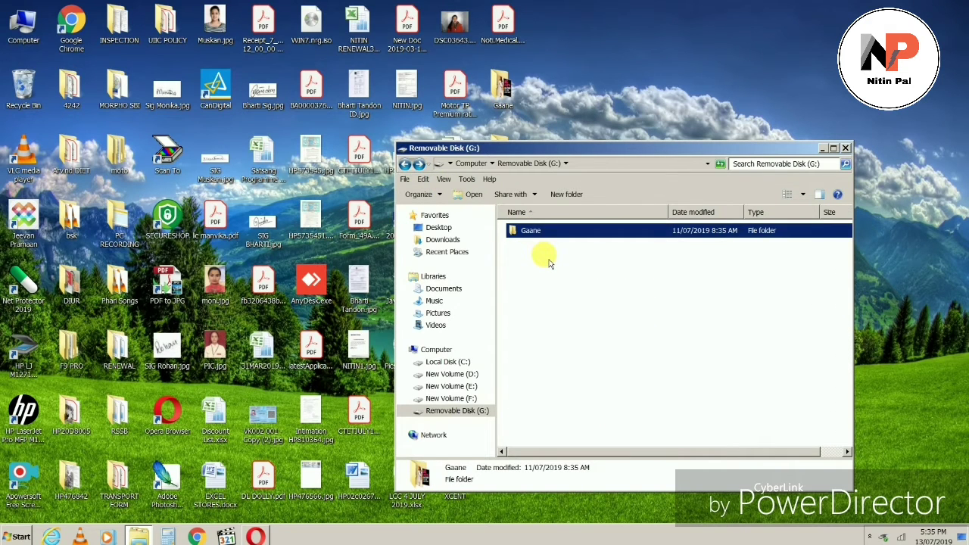
key(Delete)
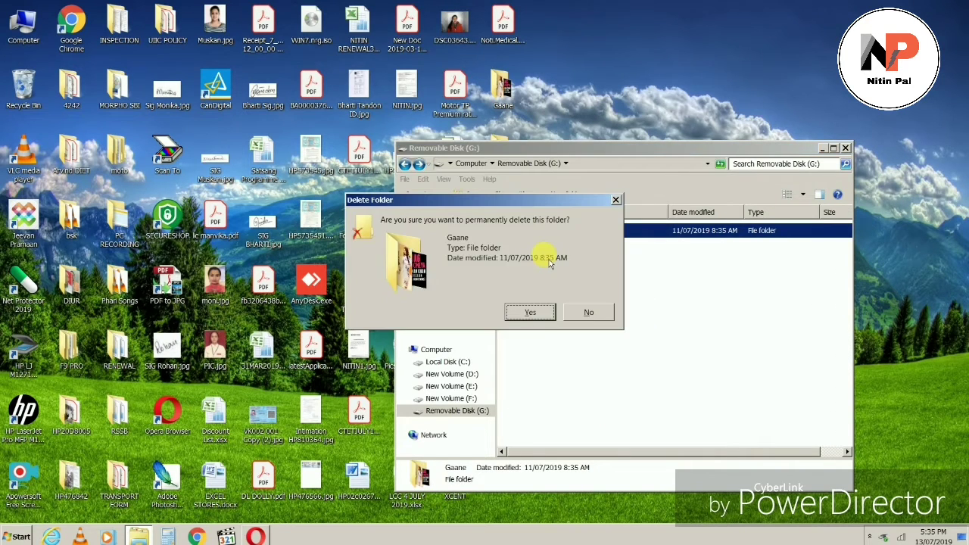
click(528, 311)
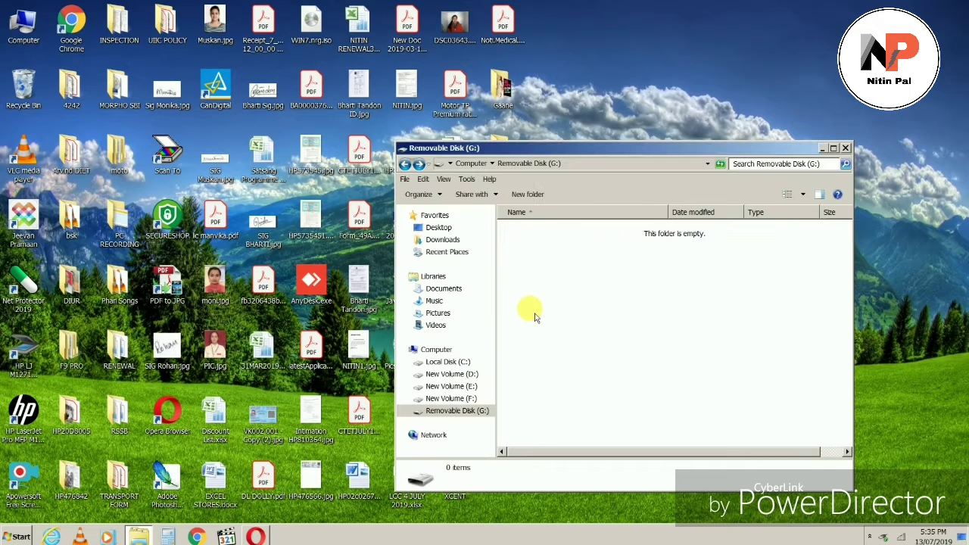
click(845, 147)
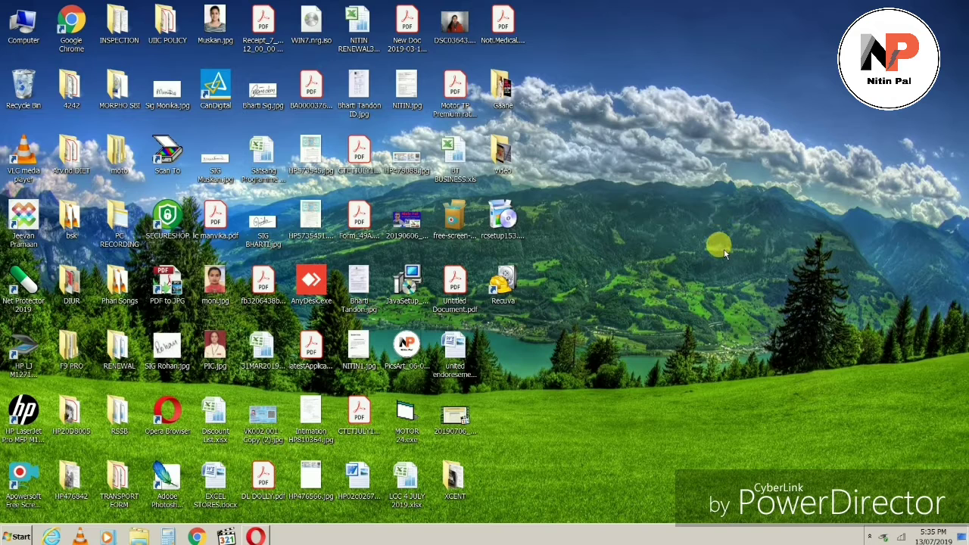
- Launch Recuva, turn off showing the wizard on startup, and keep All Files as the file type to recover
click(515, 291)
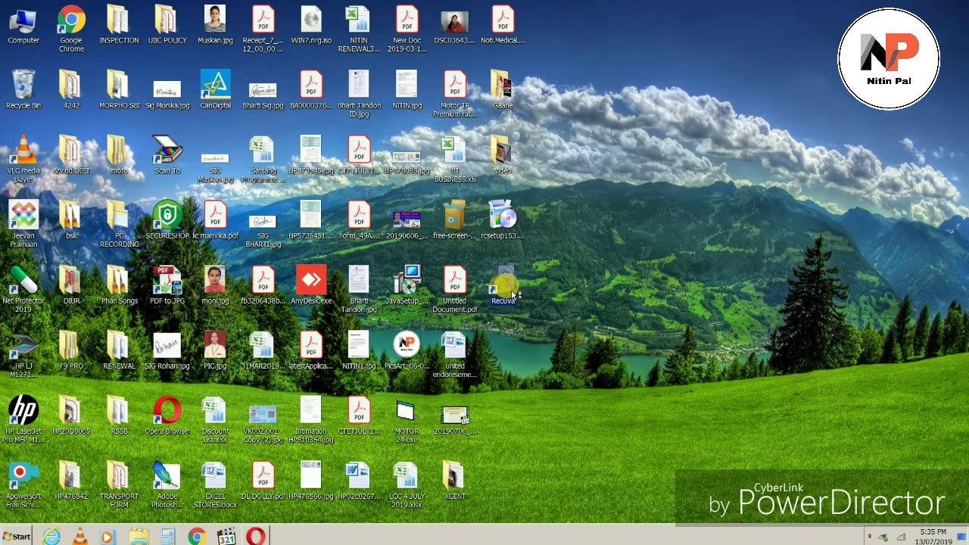
double_click(512, 292)
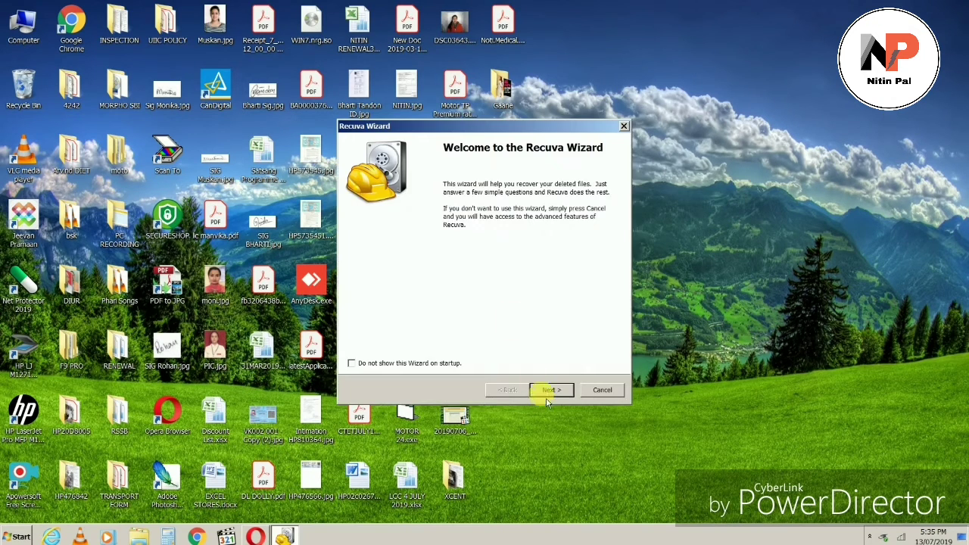
click(408, 363)
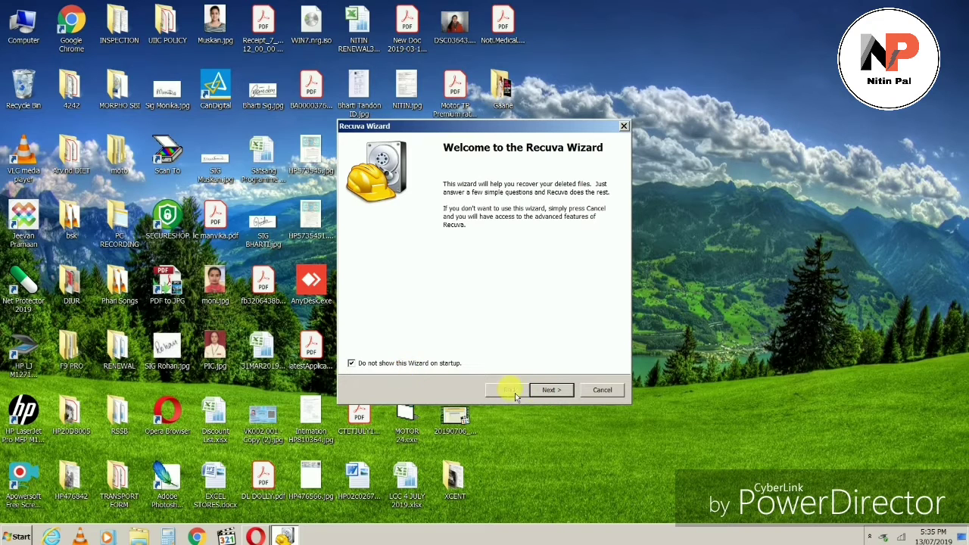
click(550, 390)
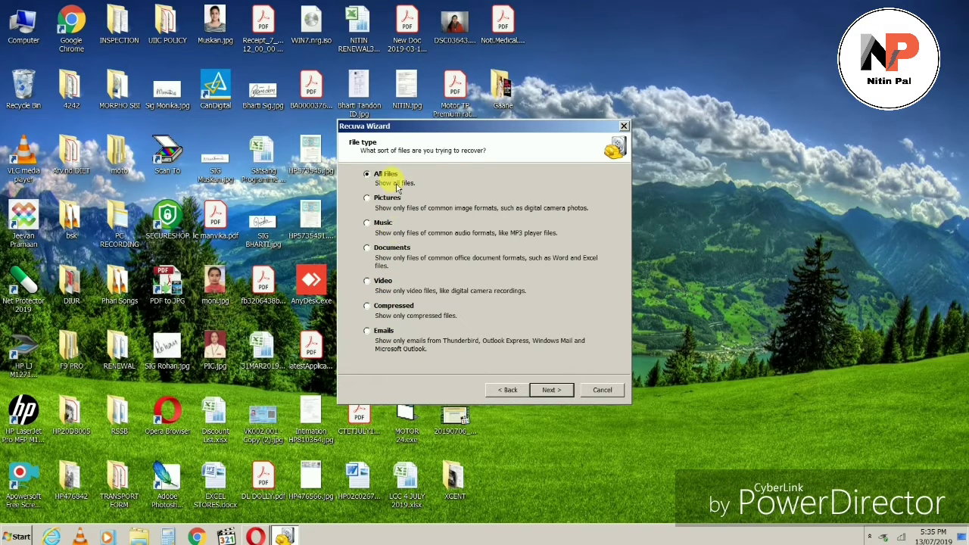
click(550, 391)
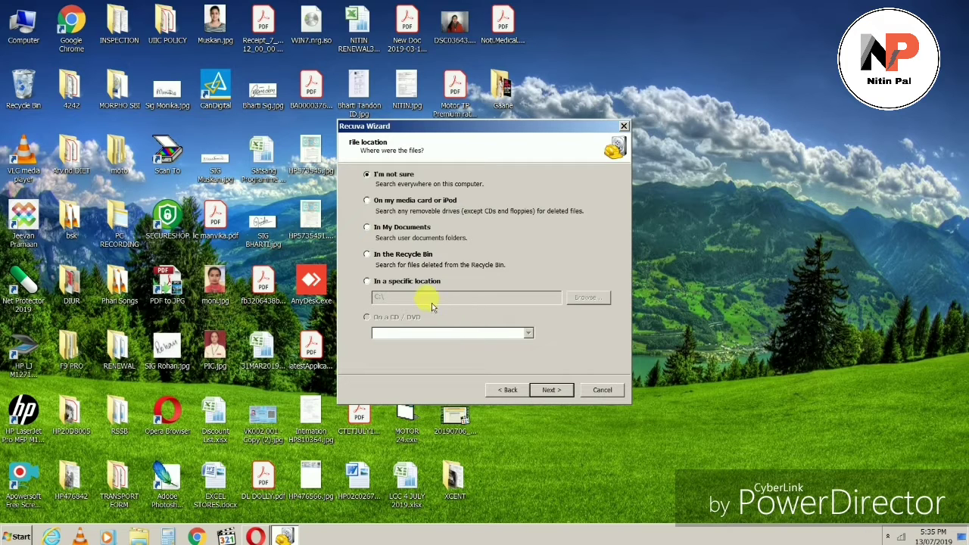
- Check the removable drive in Computer, then set the wizard's specific file location to Removable Disk (G:)
double_click(22, 22)
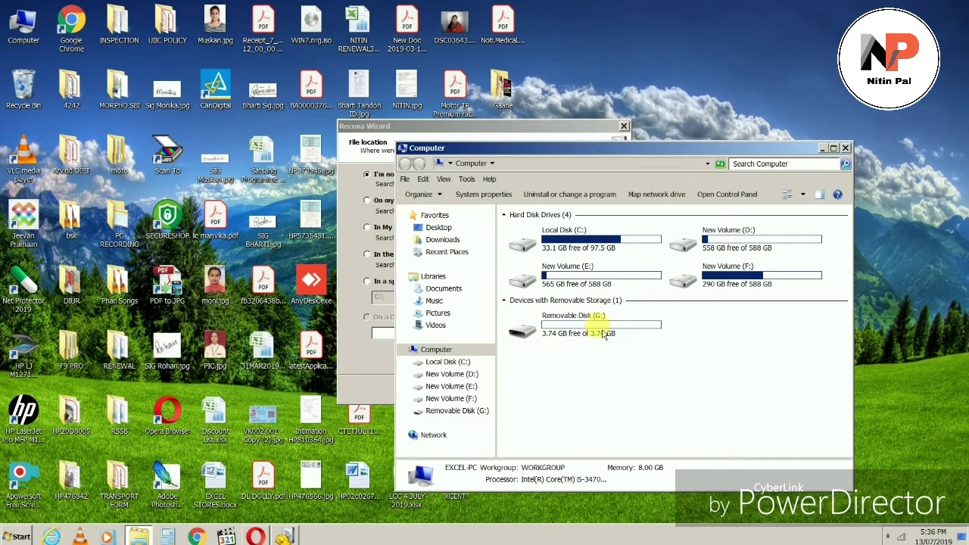
click(846, 148)
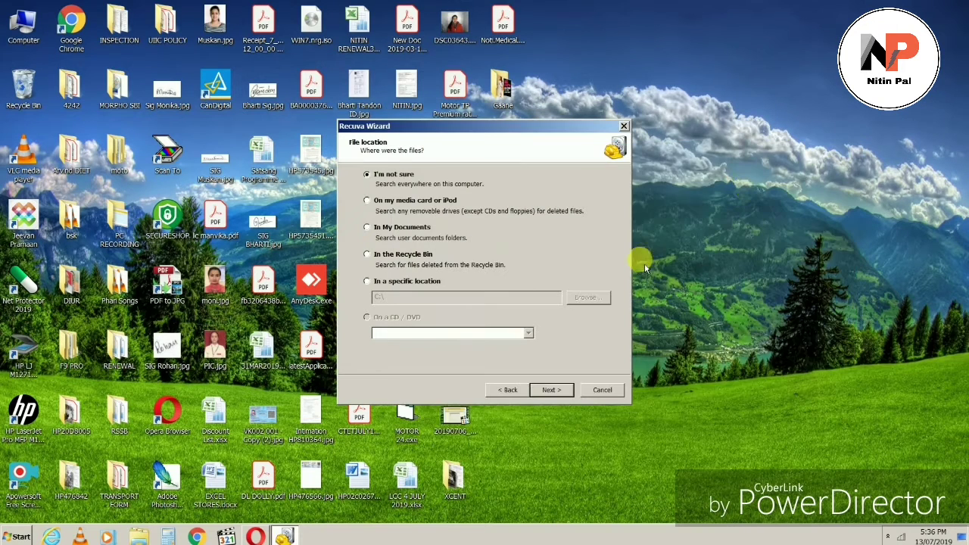
click(367, 281)
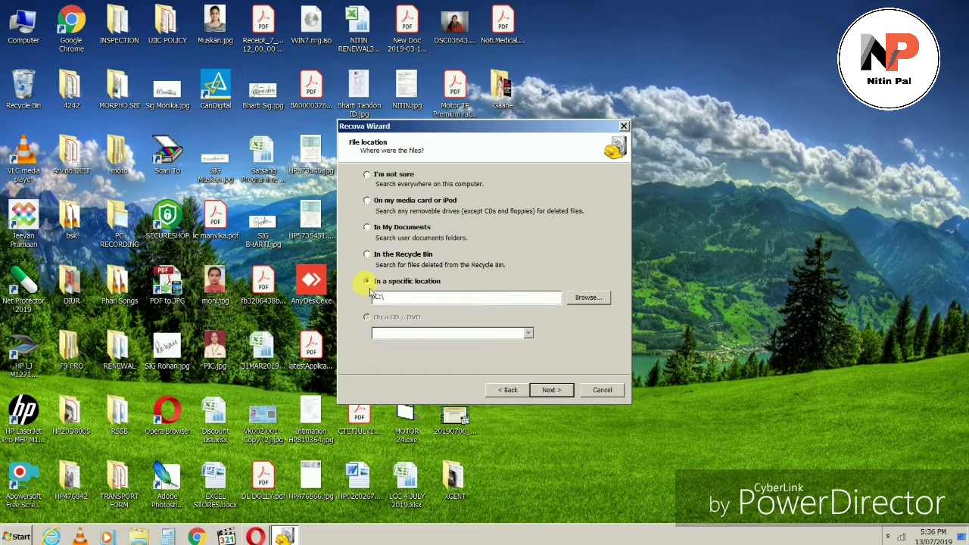
click(586, 299)
drag(571, 243, 572, 275)
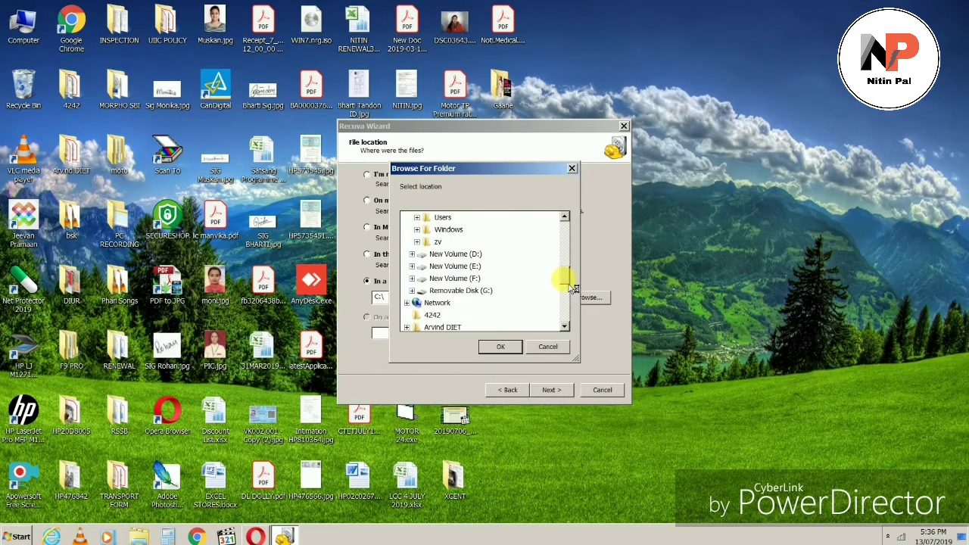
click(458, 290)
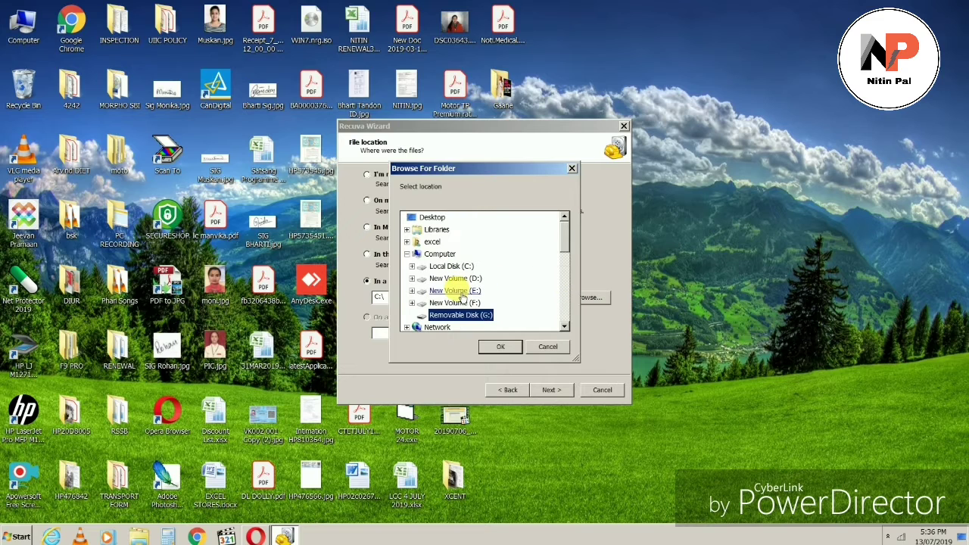
click(500, 347)
- Accept the file location, enable Deep Scan, and start the search for deleted files
click(557, 395)
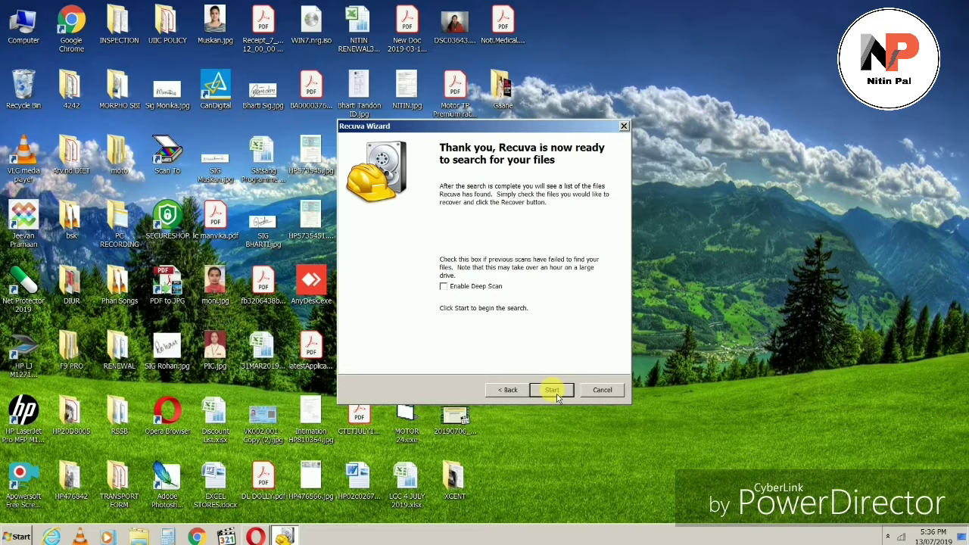
click(445, 286)
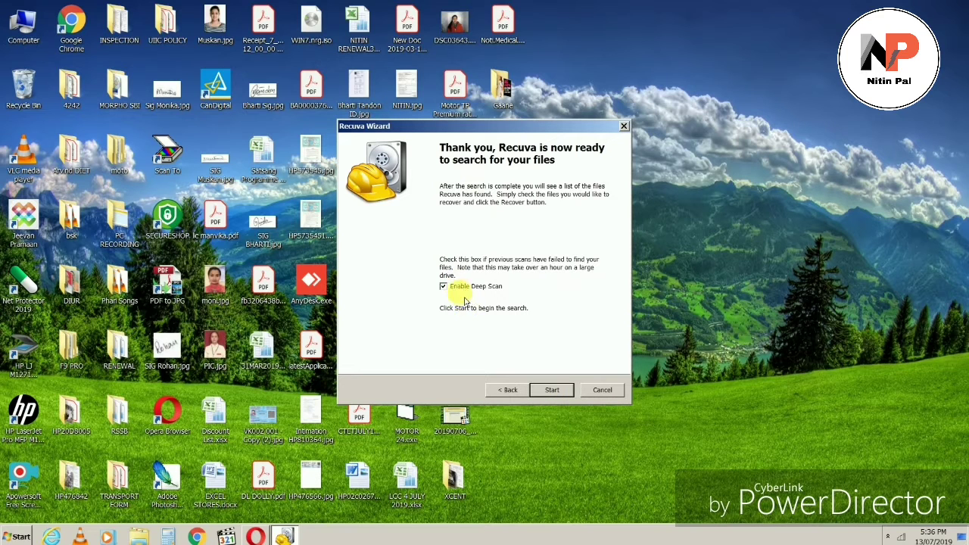
click(551, 391)
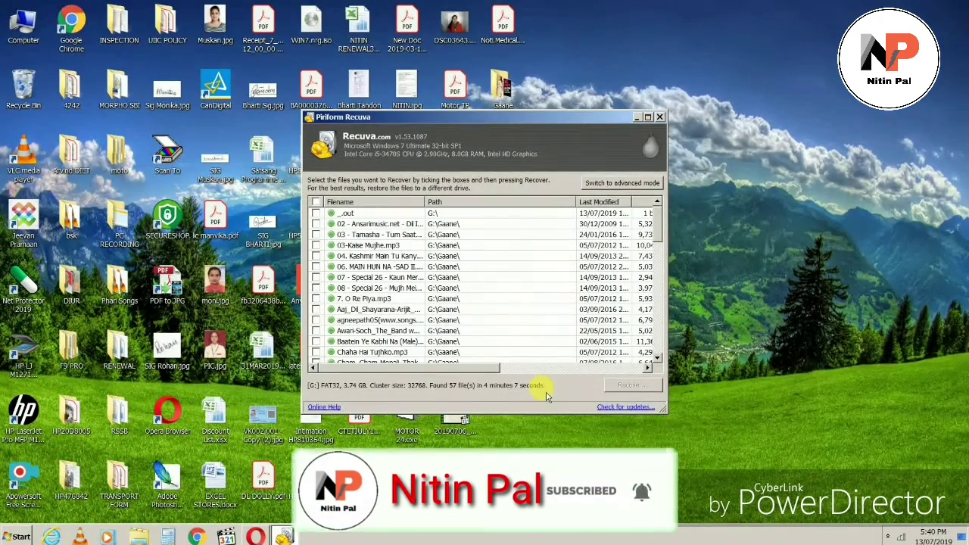
- Mark all the found files for recovery and look through the list to its end
click(316, 203)
scroll(368, 284, down, 14)
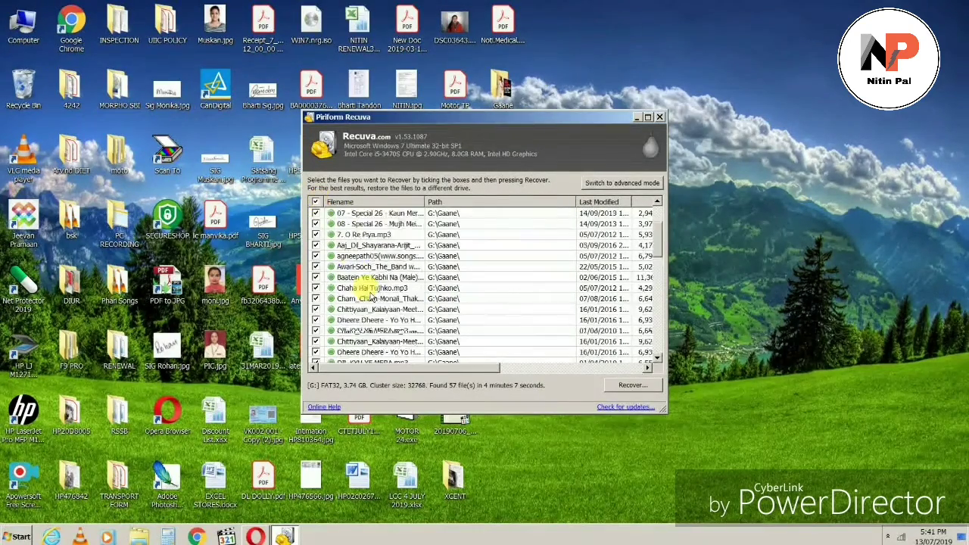
scroll(370, 298, down, 2)
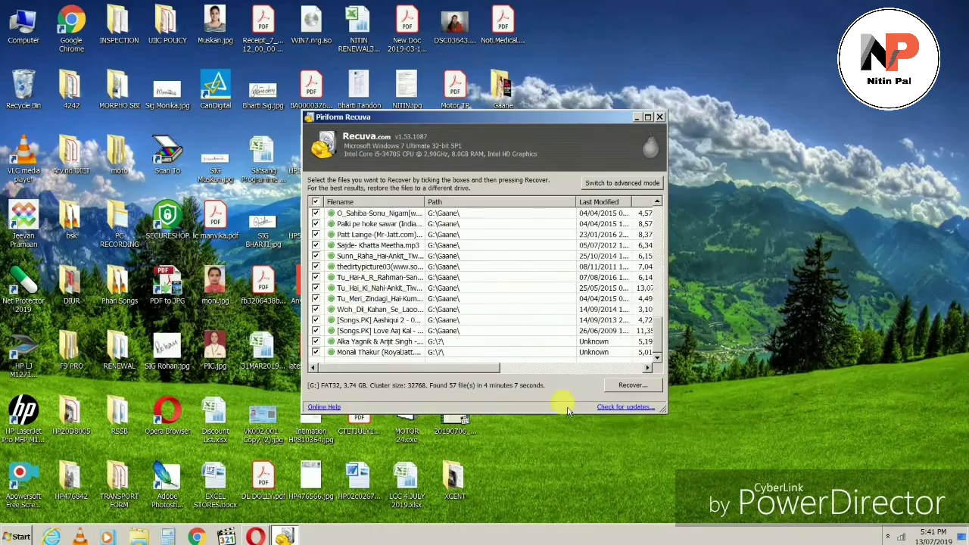
- Recover the marked files to Removable Disk (G:), agreeing to restore to the same drive, and close Recuva when the recovery is done
click(651, 386)
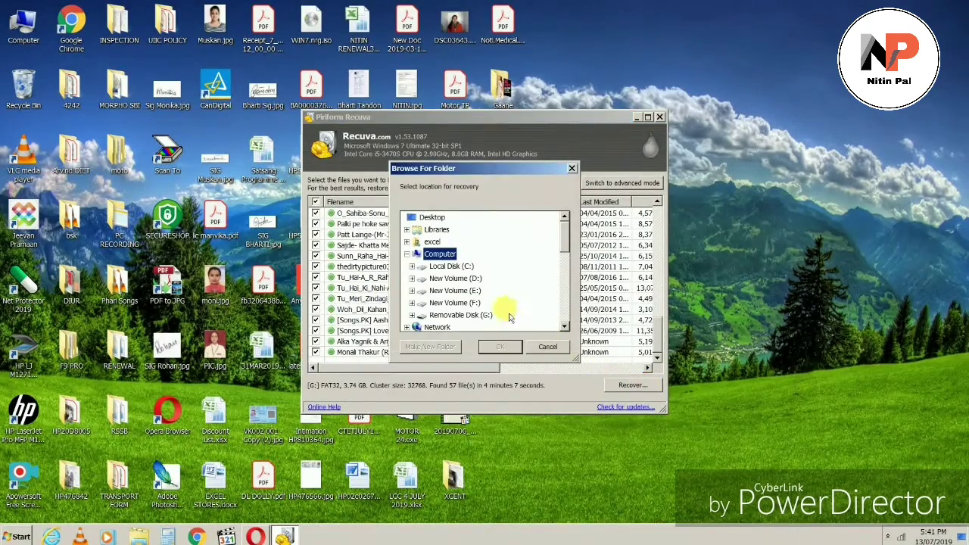
click(465, 316)
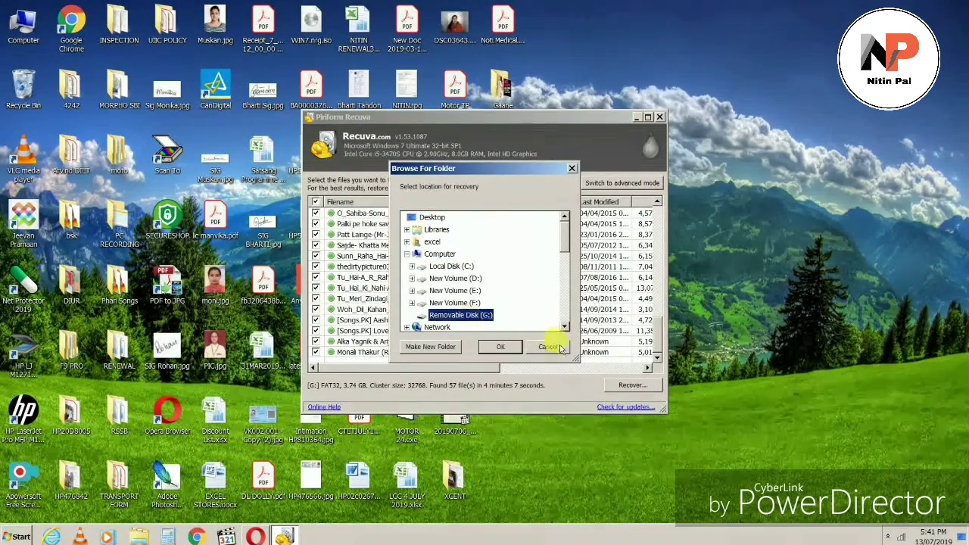
click(502, 346)
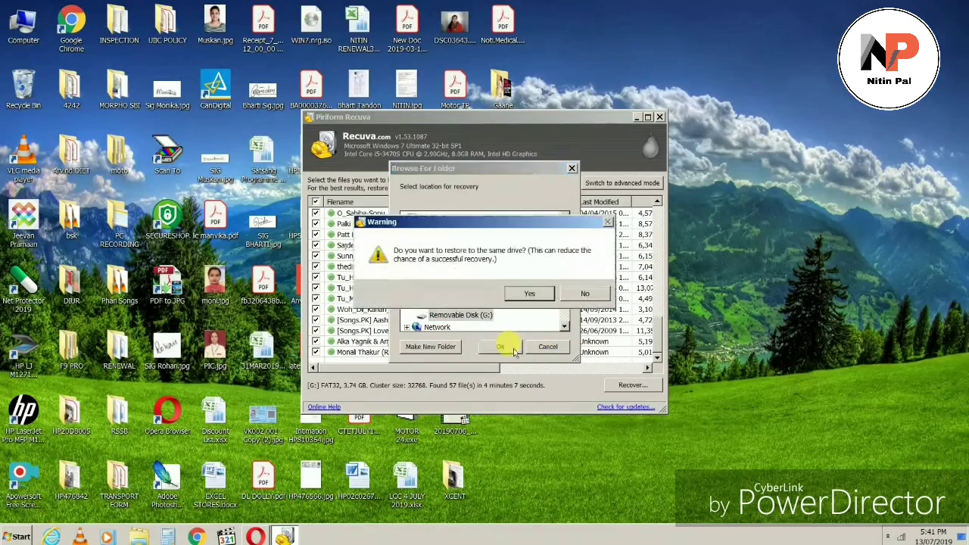
click(529, 295)
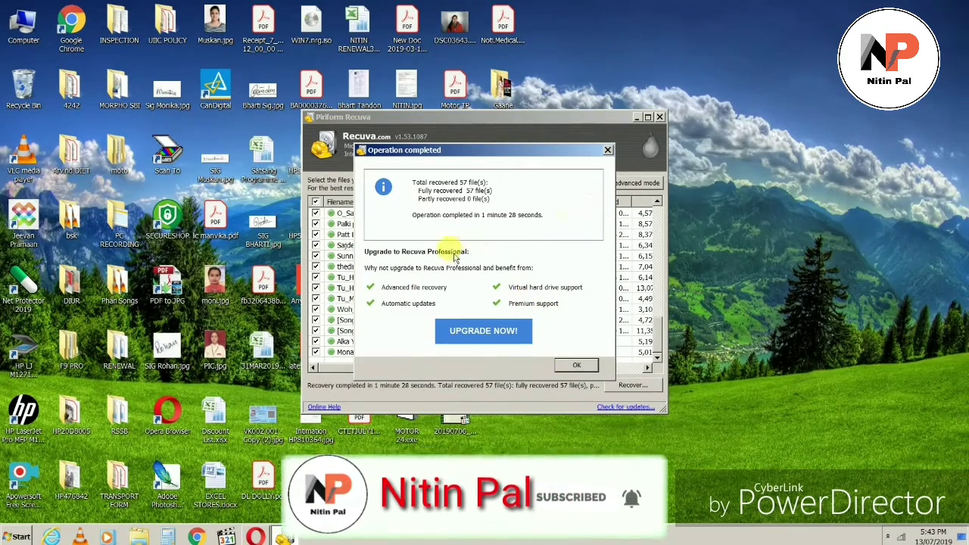
click(579, 367)
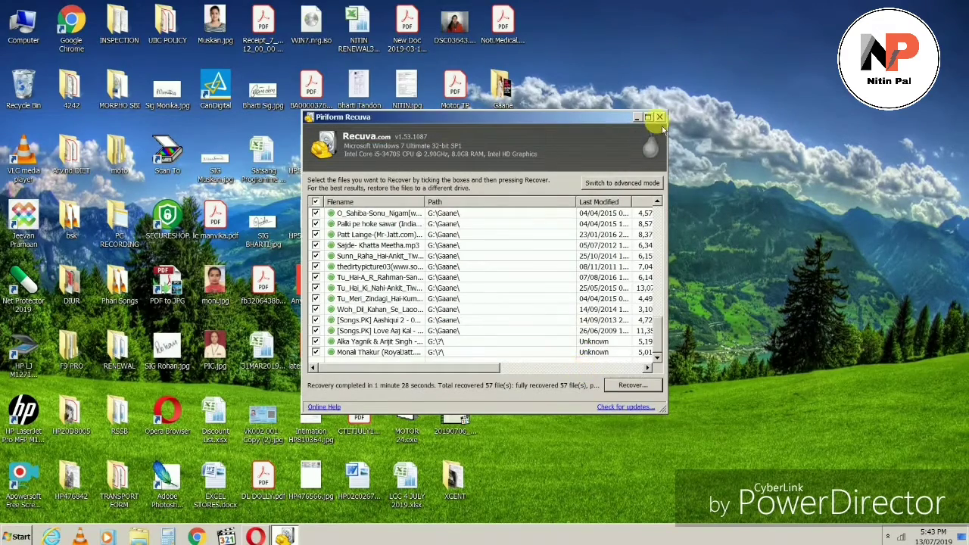
click(660, 117)
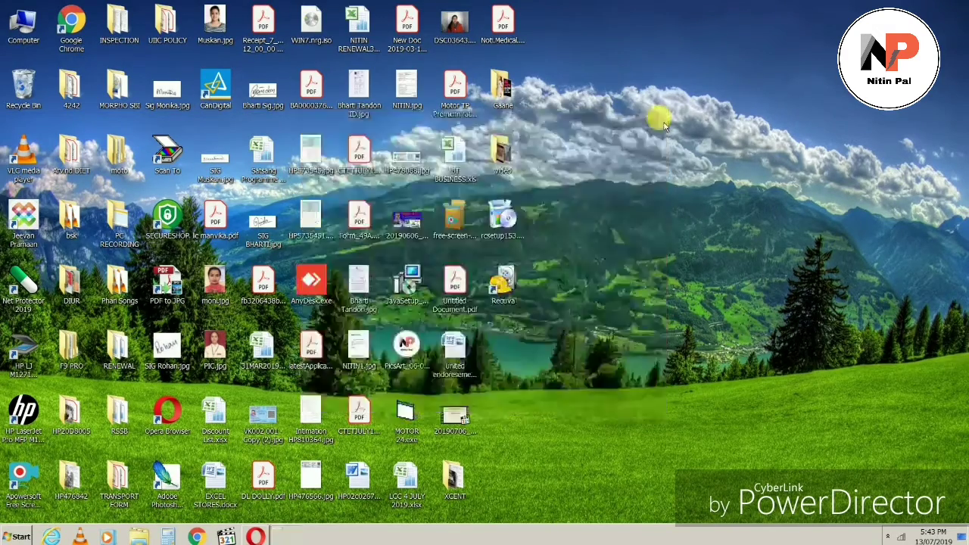
- Open Removable Disk (G:) from Computer, look through the recovered music files, and close the folder window
double_click(23, 21)
double_click(588, 330)
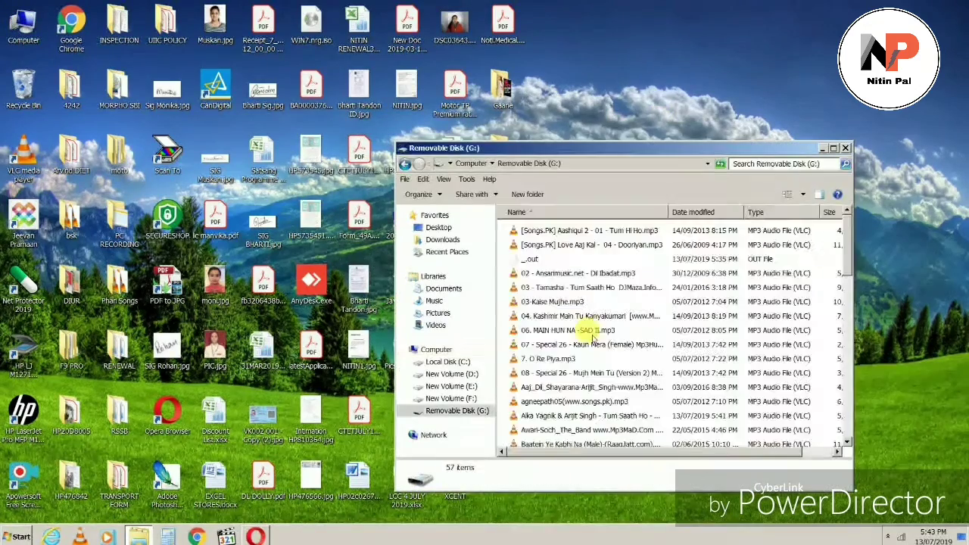
scroll(575, 257, down, 3)
scroll(582, 266, down, 10)
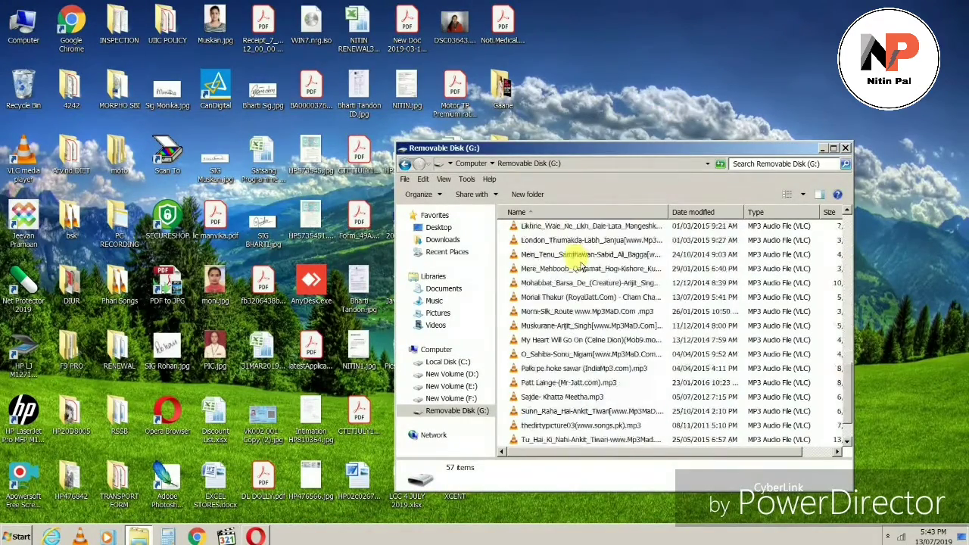
scroll(580, 265, up, 12)
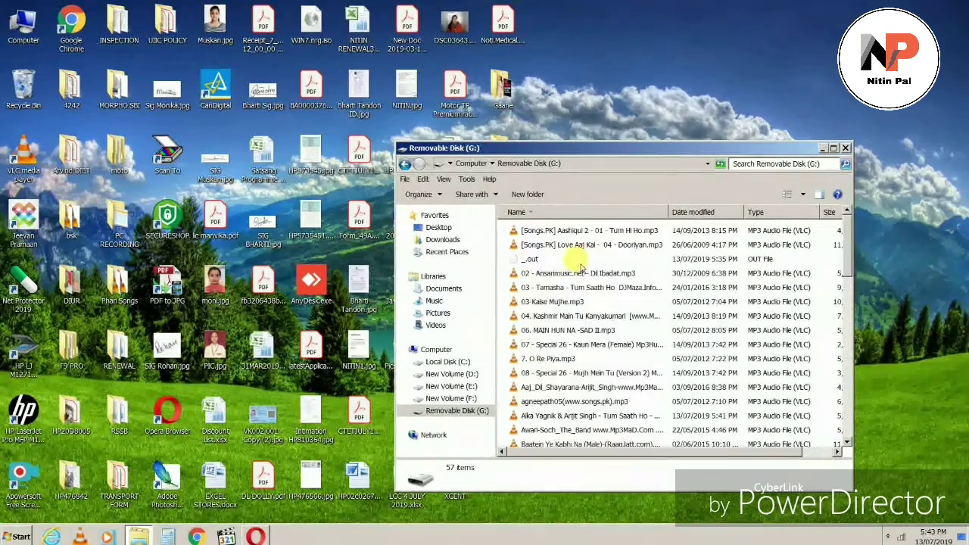
click(848, 150)
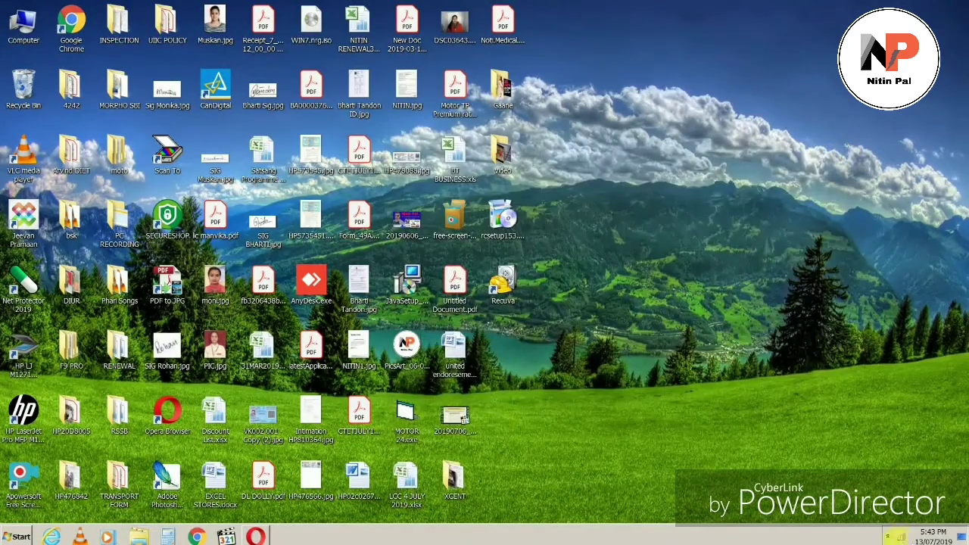